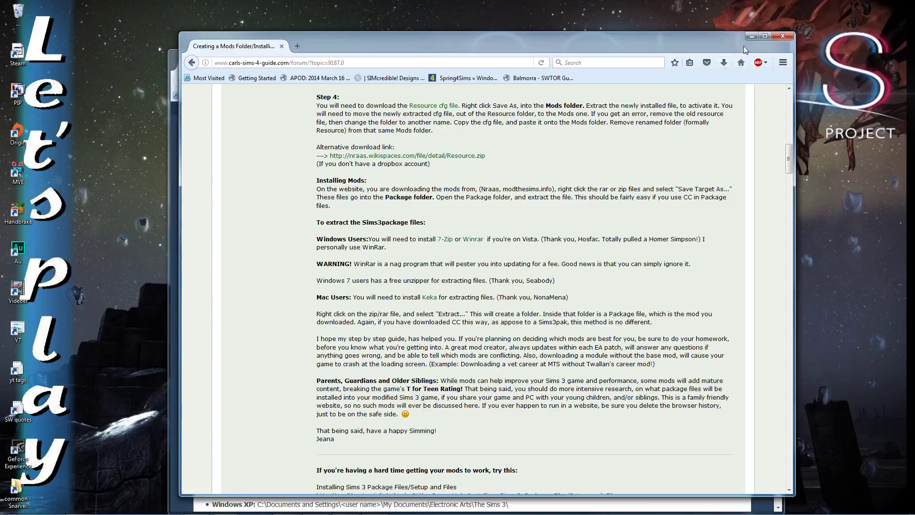
- Follow the guide's Winrar link, download the 32-bit WinRAR installer wrar540.exe, and open the folder containing it
left_click(468, 240)
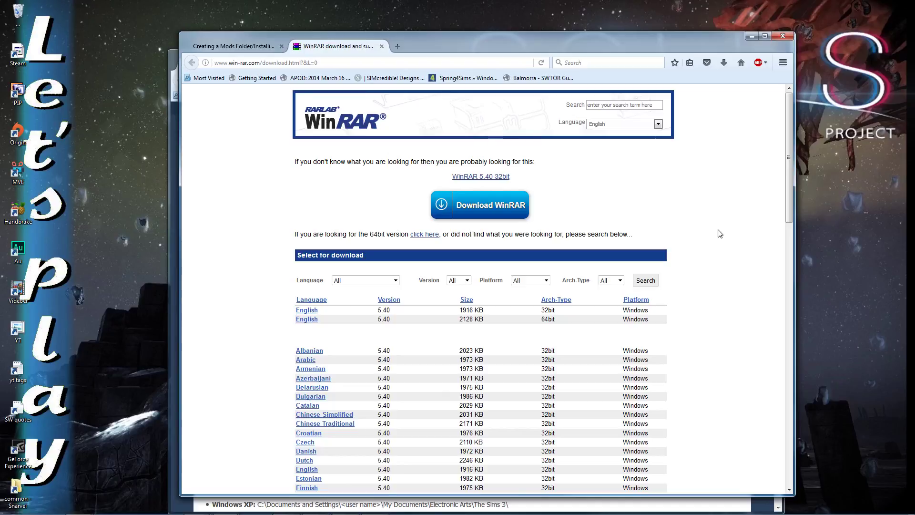
left_click(487, 208)
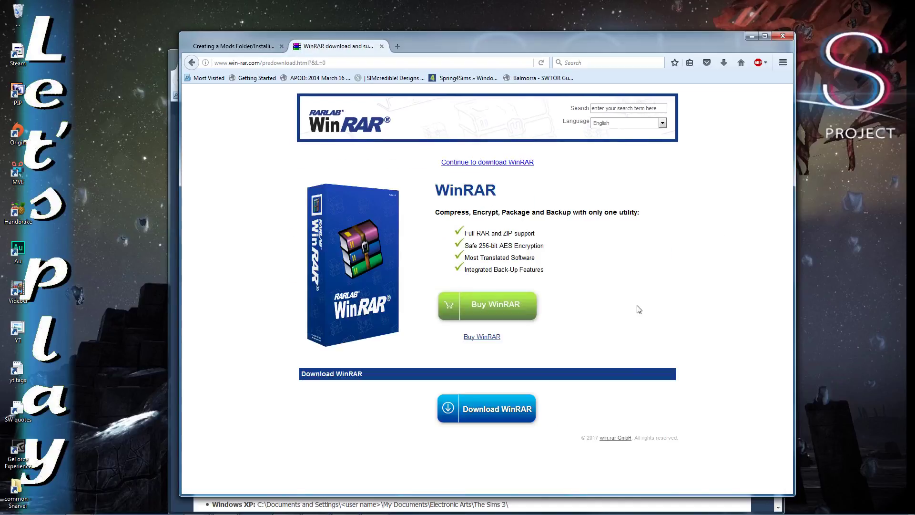
left_click(495, 415)
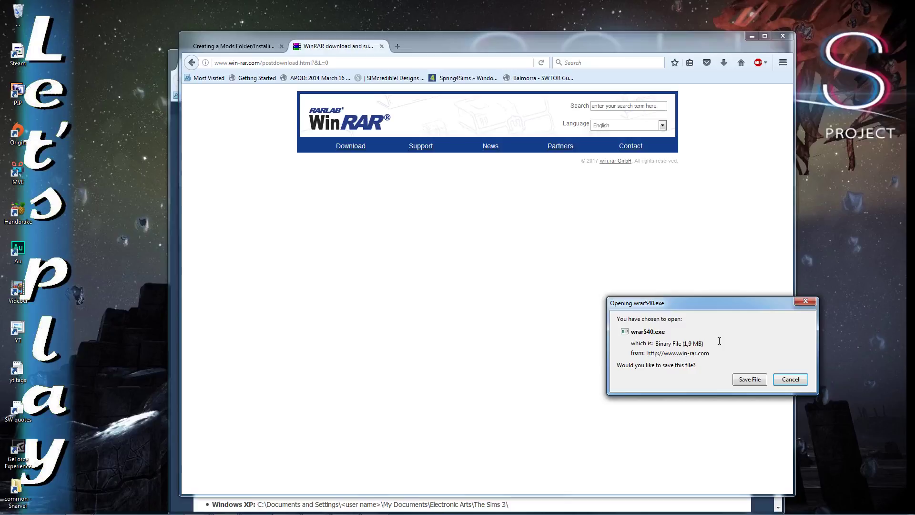
left_click(750, 380)
left_click(724, 64)
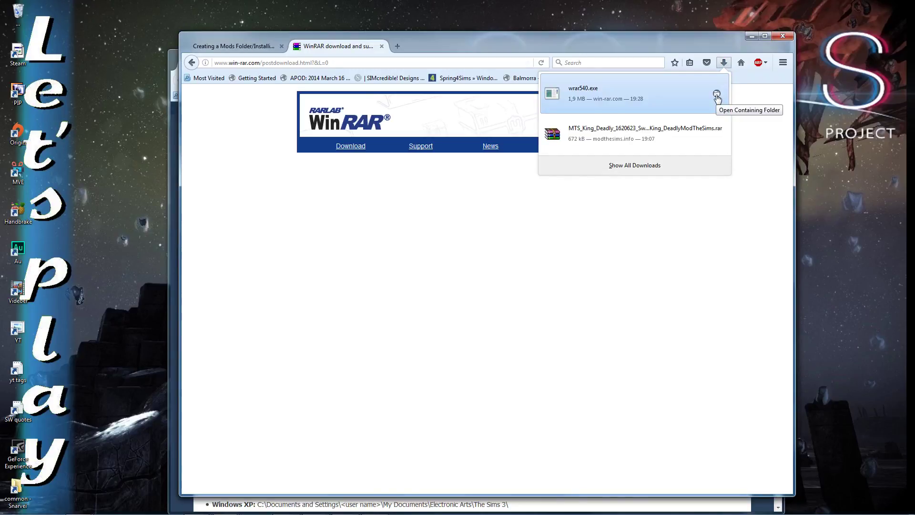
left_click(717, 94)
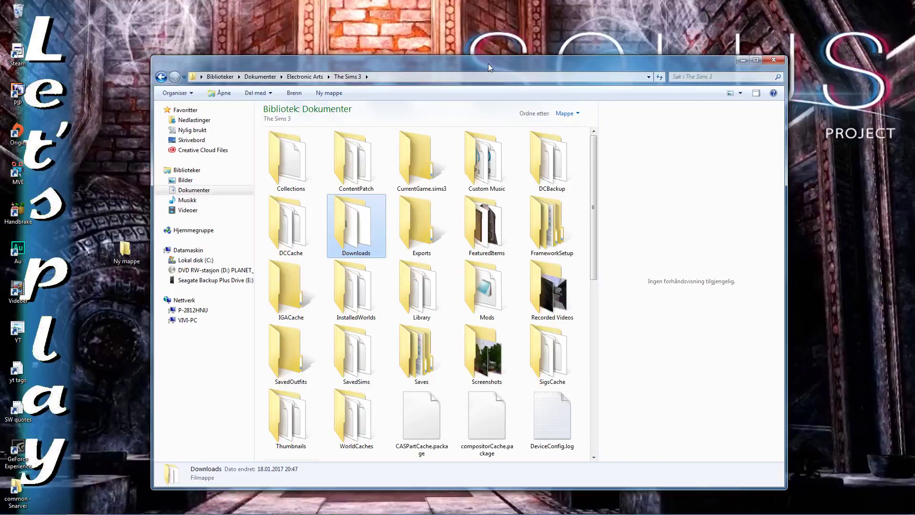
- View the contents of the Downloads folder inside The Sims 3 documents folder, and return to the parent folder
double_click(364, 223)
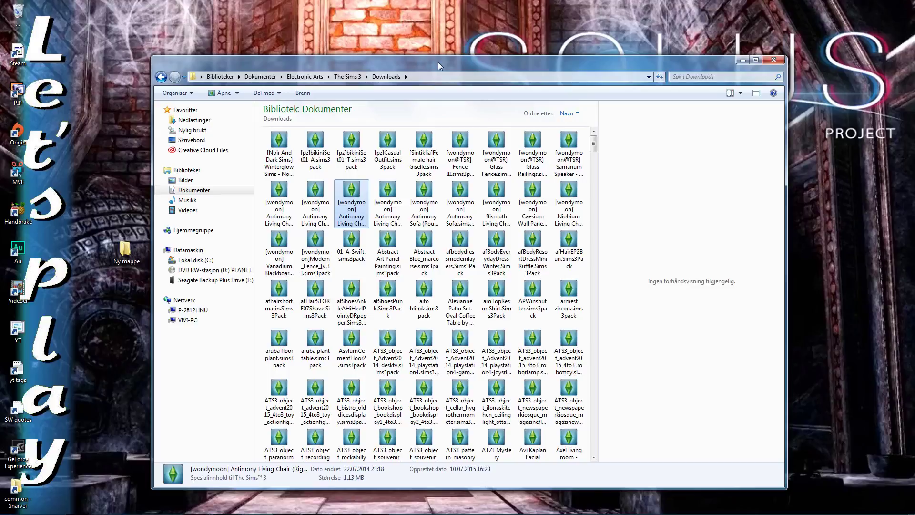
key("BackSpace")
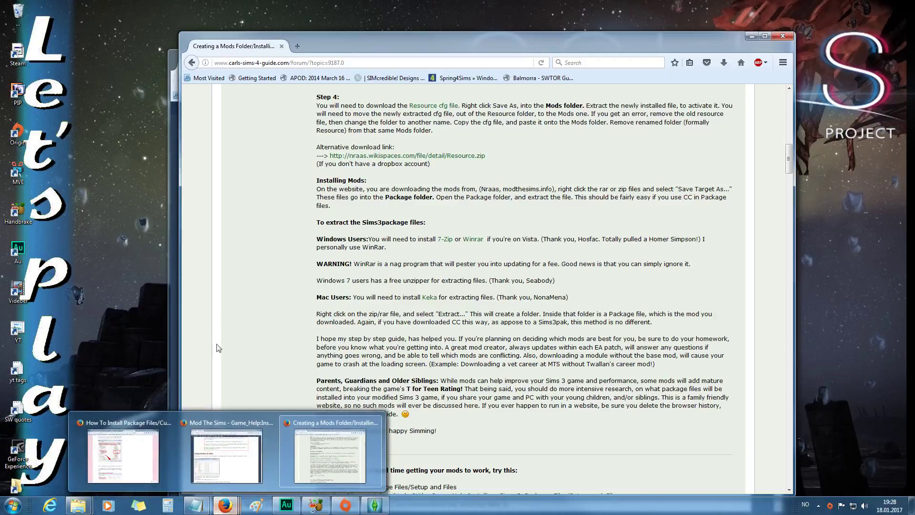
- Switch to Windows Explorer and open the Mods folder inside Electronic Arts > The Sims 3
key("super")
left_click(156, 316)
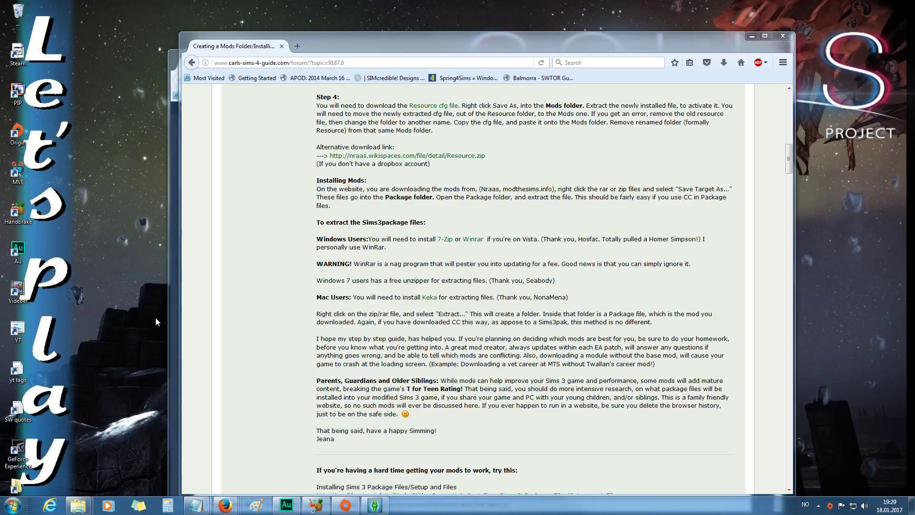
double_click(503, 234)
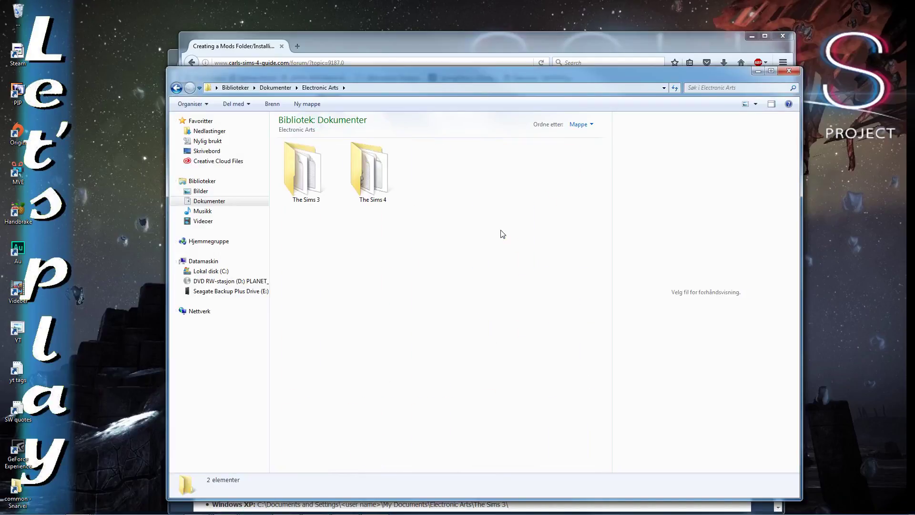
double_click(308, 182)
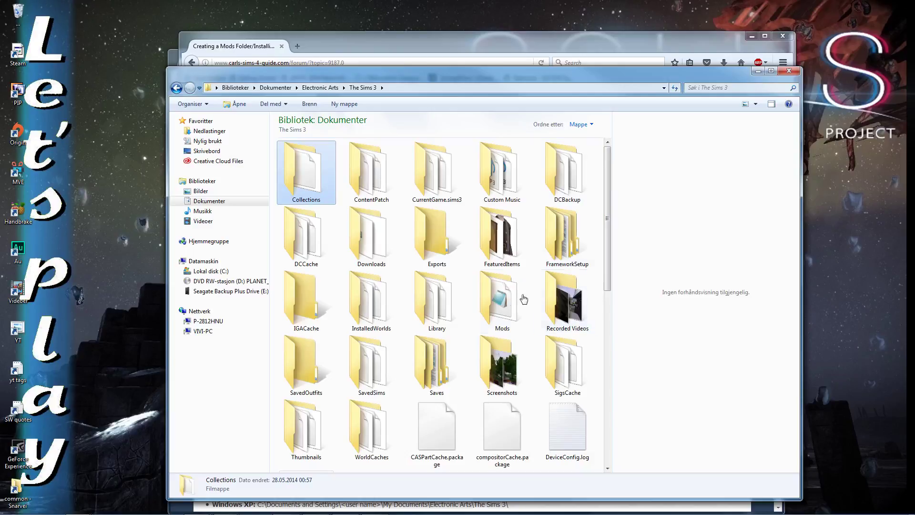
left_click(504, 301)
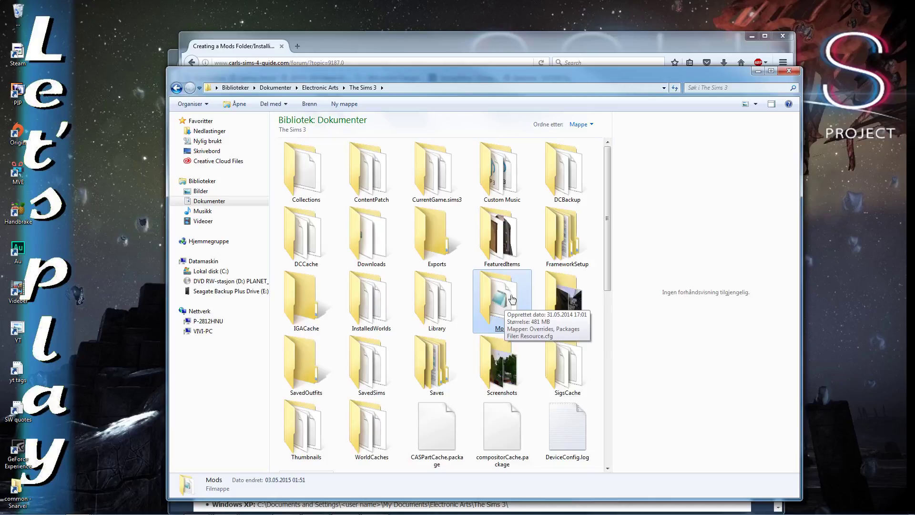
double_click(505, 301)
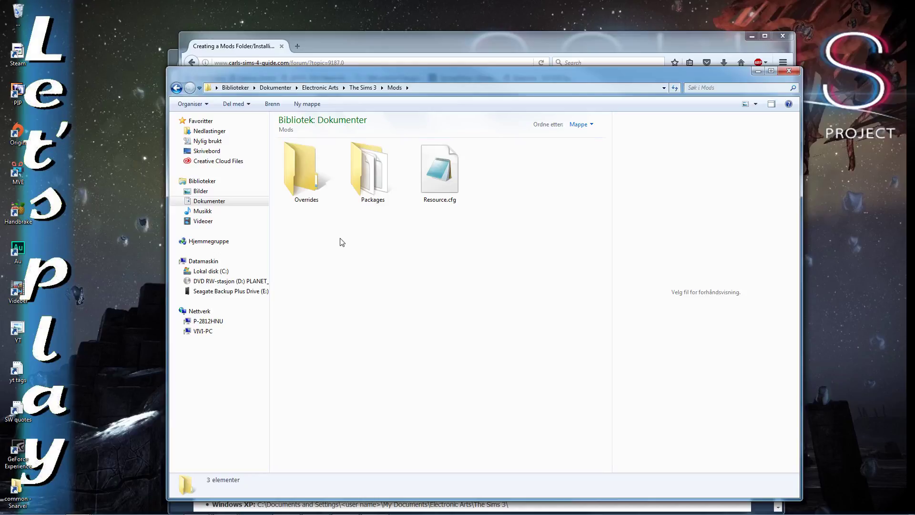
- Examine the Mods folder's required contents: the Overrides folder, the Packages folder and the Resource.cfg file
left_click(307, 202)
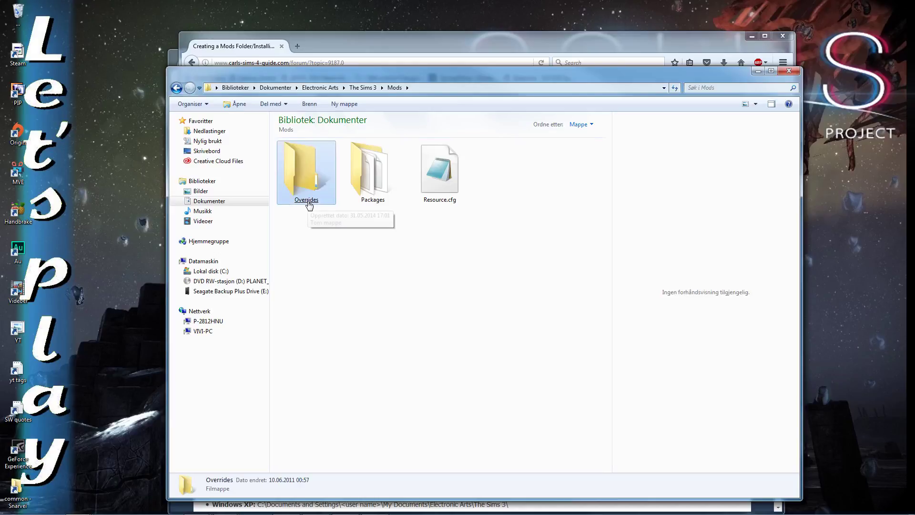
left_click(352, 205)
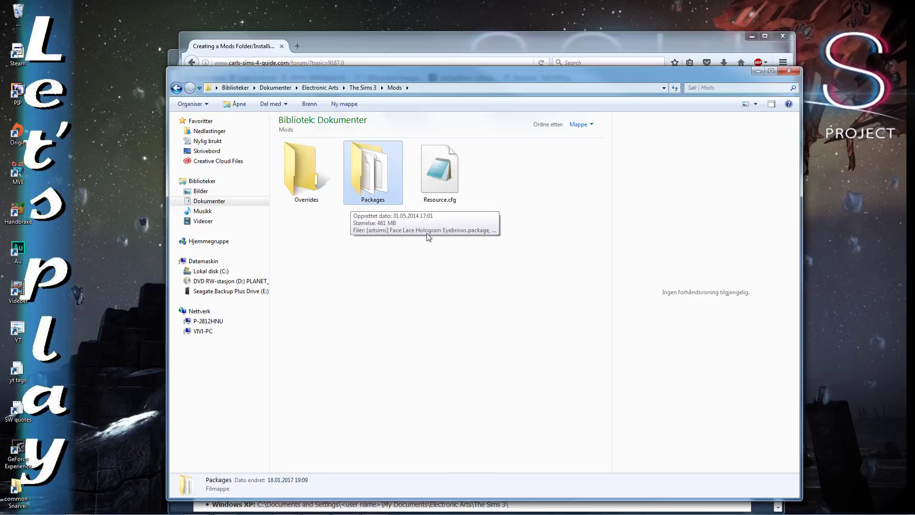
left_click(438, 204)
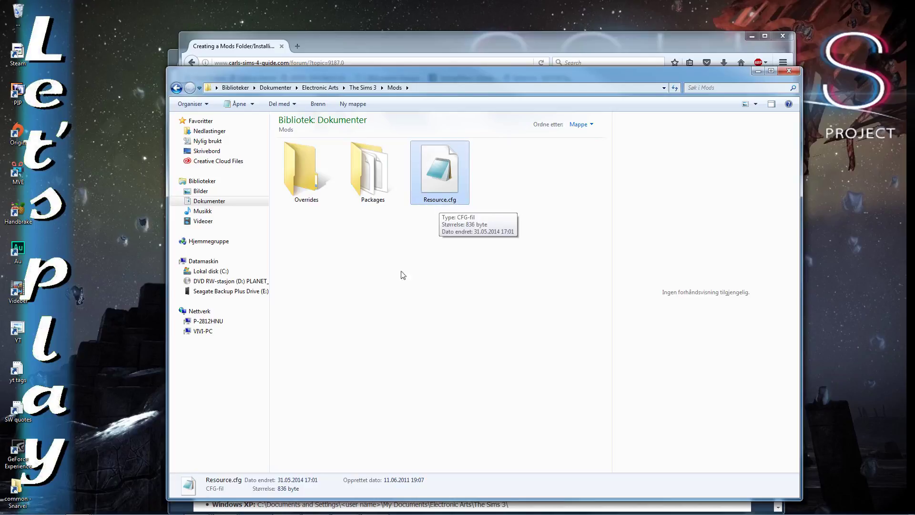
- Switch back to the mods guide in Firefox, download Resource.zip from the NRaas alternative link, and open its containing folder
left_click(653, 38)
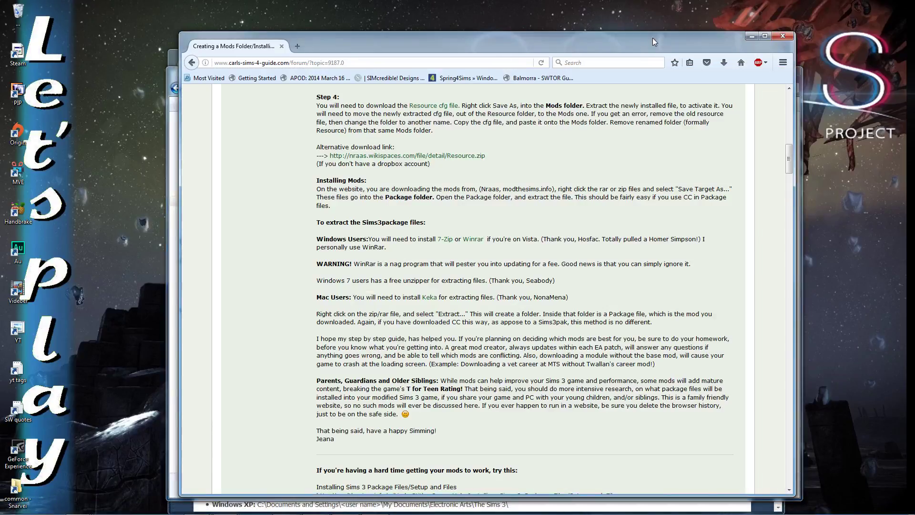
left_click(465, 156)
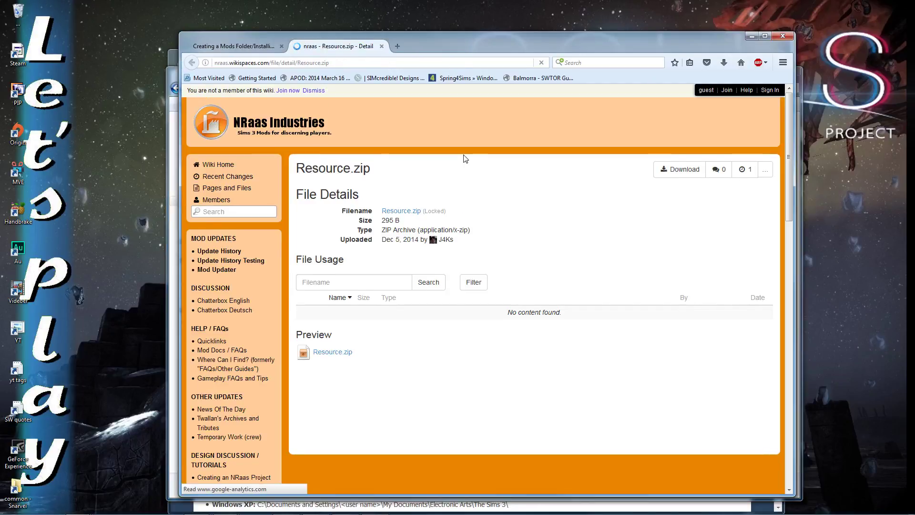
left_click(684, 170)
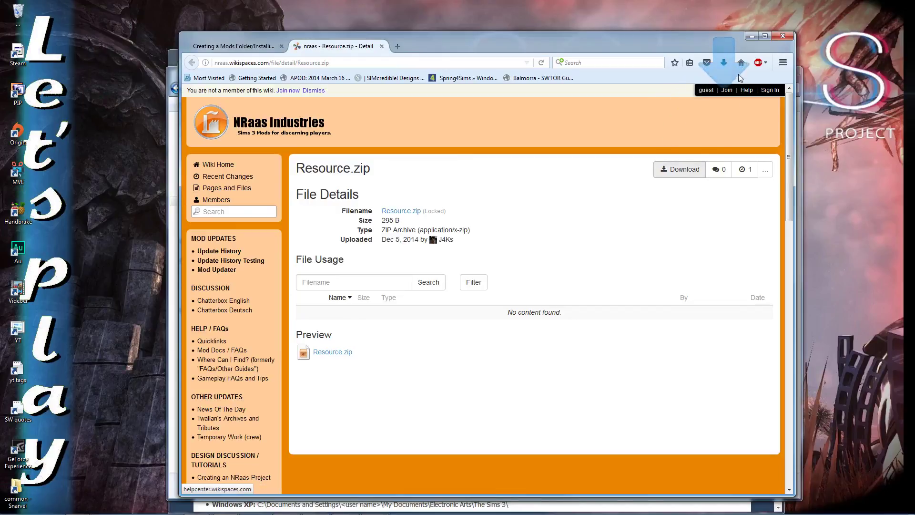
left_click(724, 63)
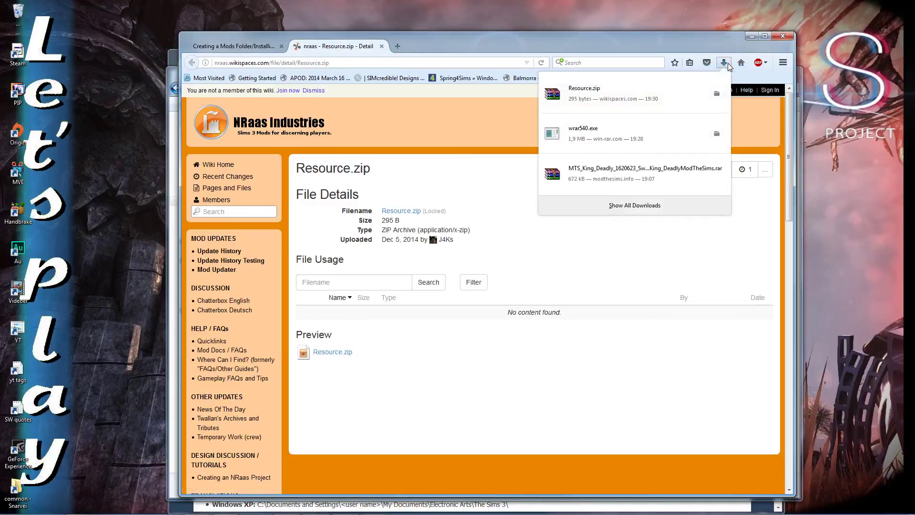
left_click(716, 94)
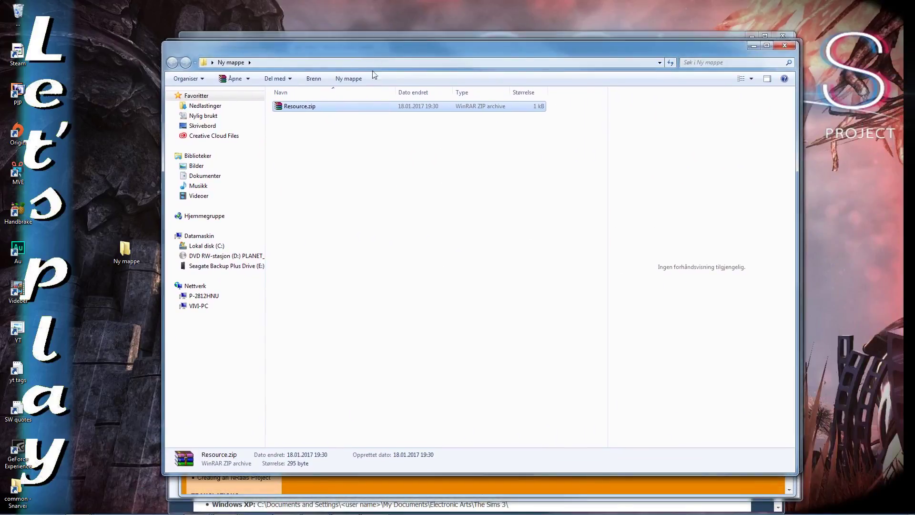
- Extract Resource.zip into its current folder, select Resource.cfg, and minimize the Nedlastinger window
right_click(294, 108)
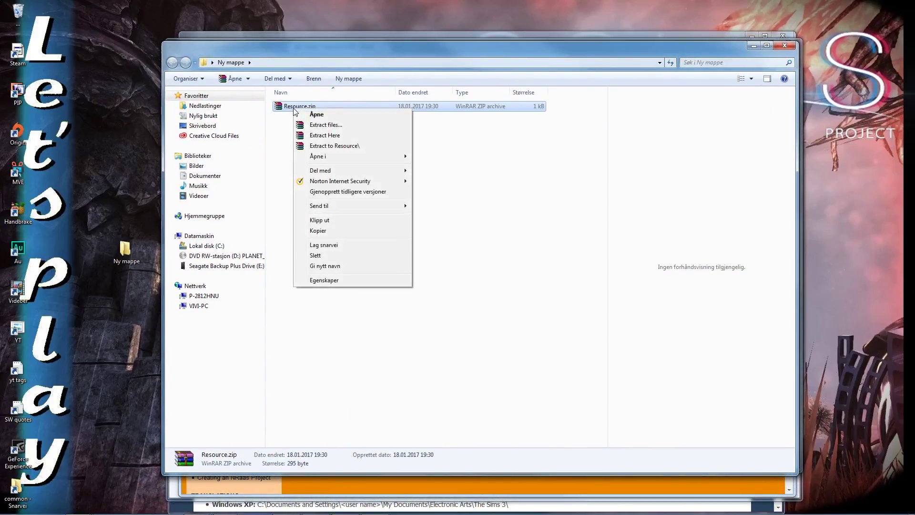
left_click(350, 135)
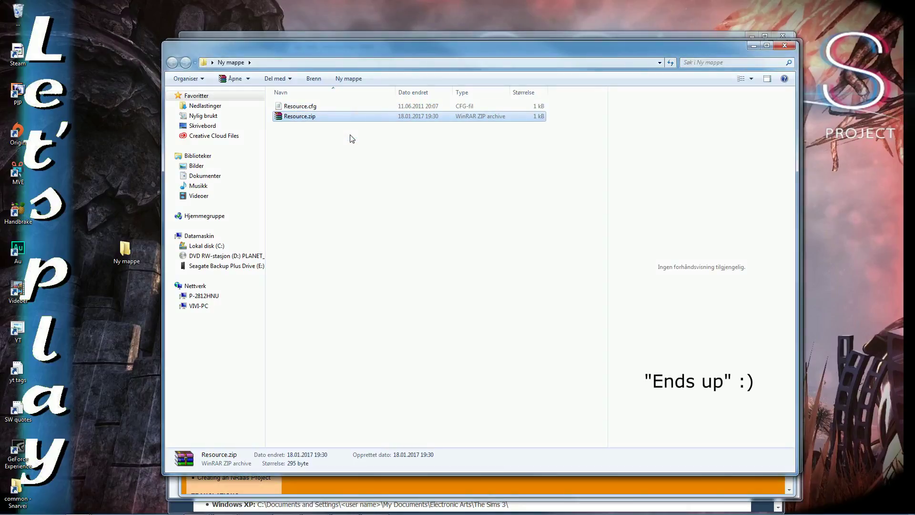
left_click(305, 107)
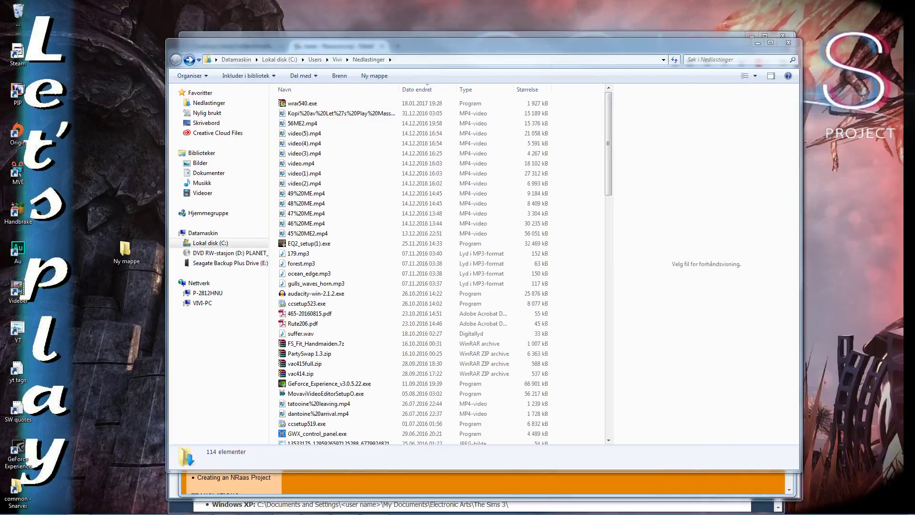
left_click(758, 45)
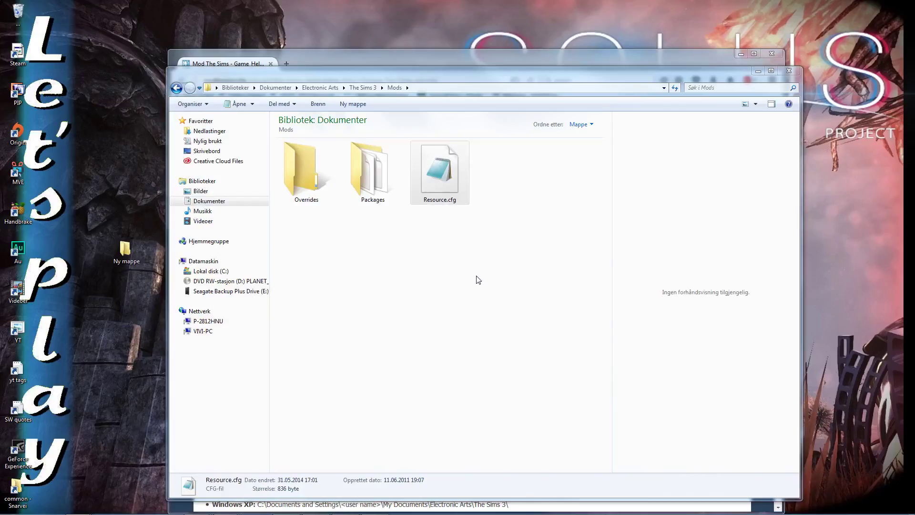
- Switch to Mod The Sims in Firefox, download nointro.zip from the No Intro mod's files, and open its containing folder
left_click(496, 59)
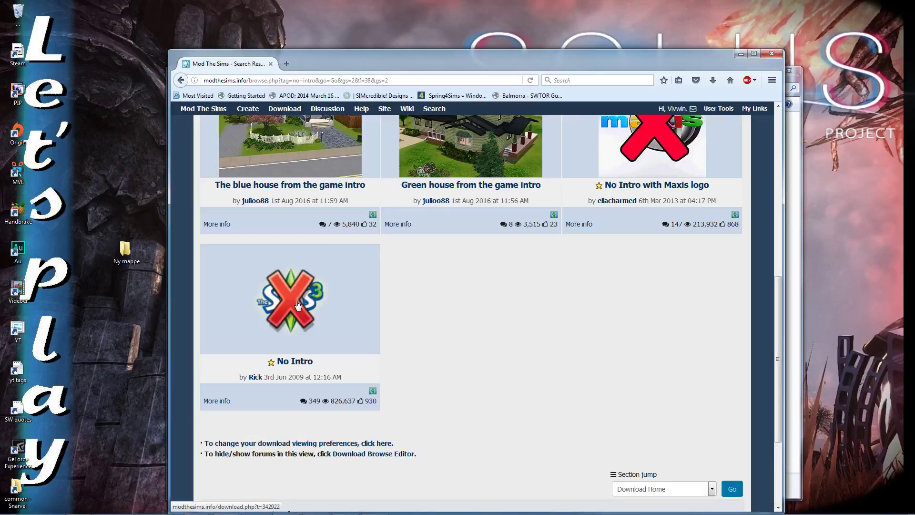
scroll(520, 368, "up", 2)
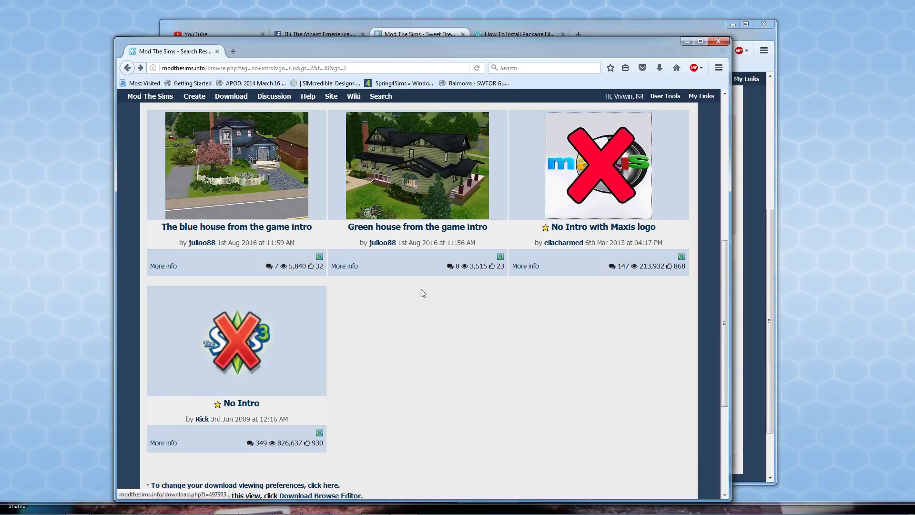
left_click(243, 344)
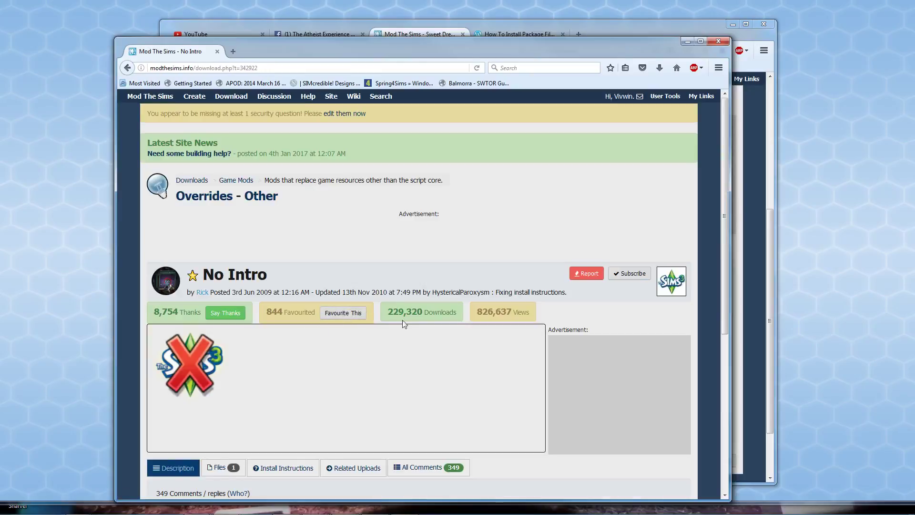
scroll(462, 334, "down", 5)
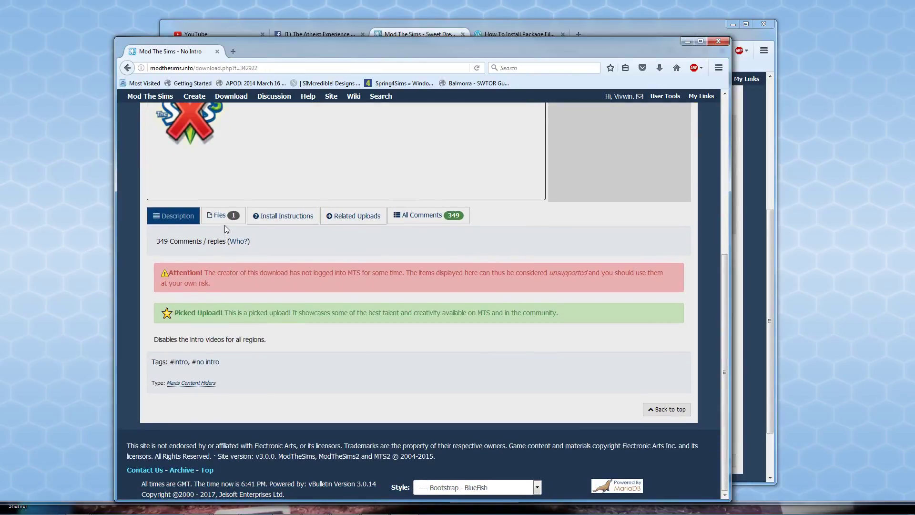
left_click(222, 216)
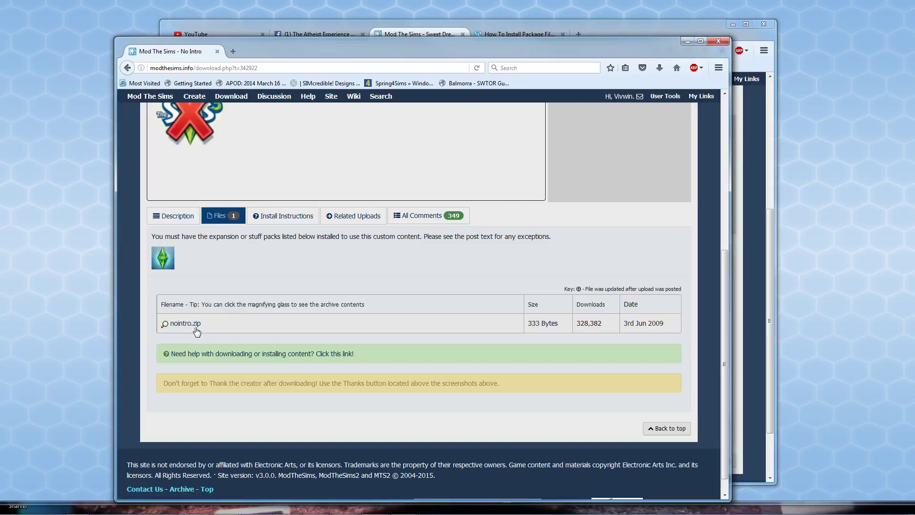
left_click(186, 324)
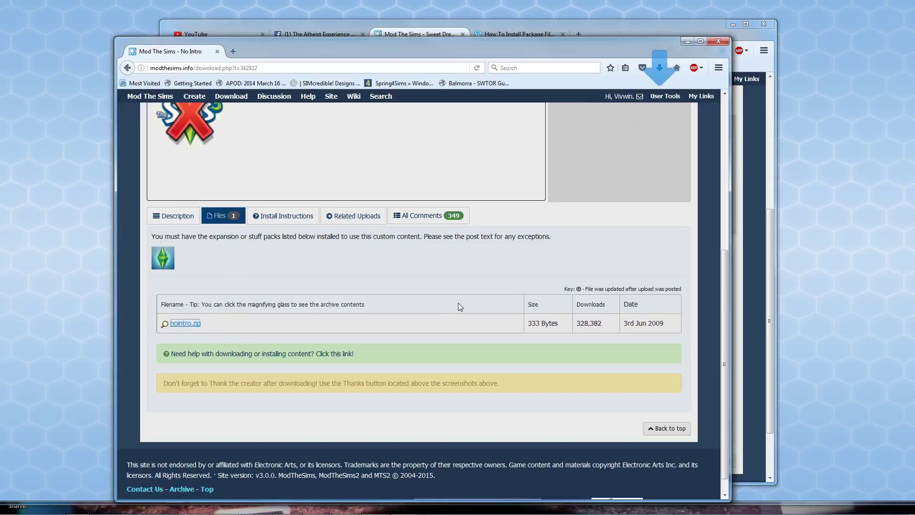
left_click(659, 69)
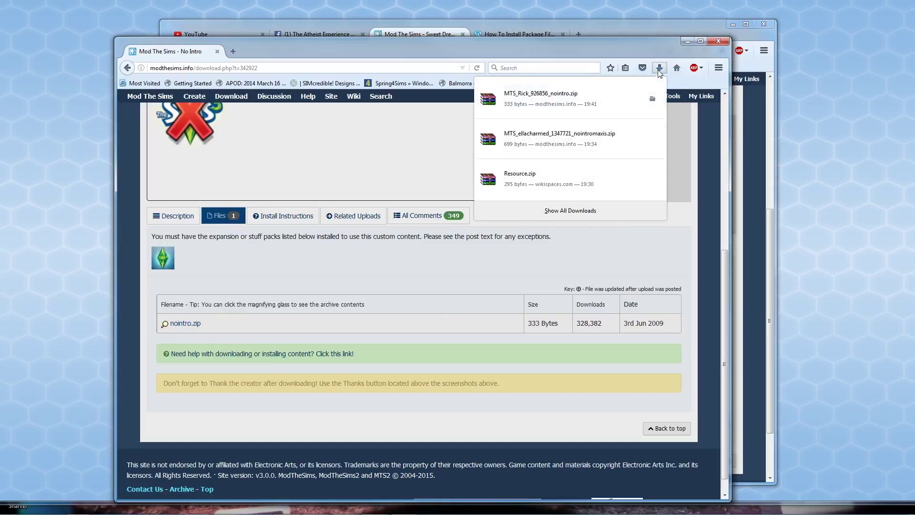
left_click(653, 99)
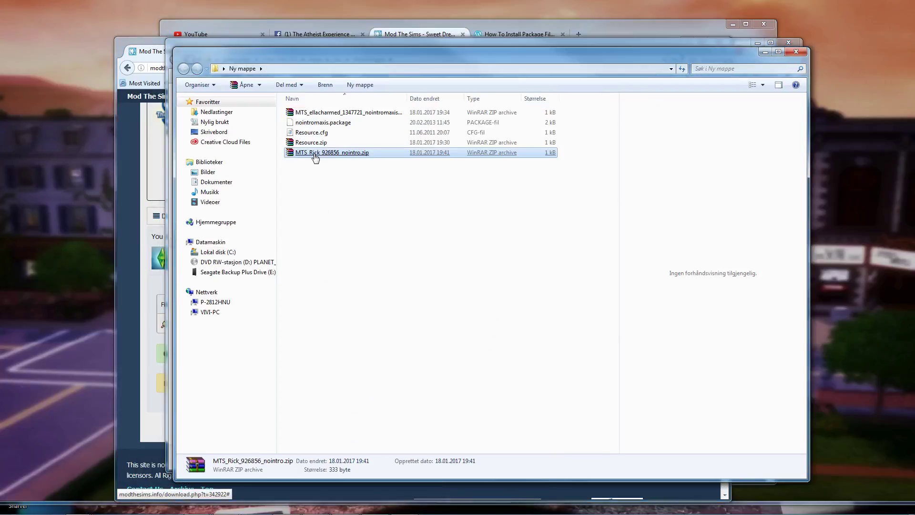
- Try to extract the downloaded nointro archive, and clear the overlapping windows to bring up the Packages folder inside Mods
right_click(315, 158)
left_click(413, 199)
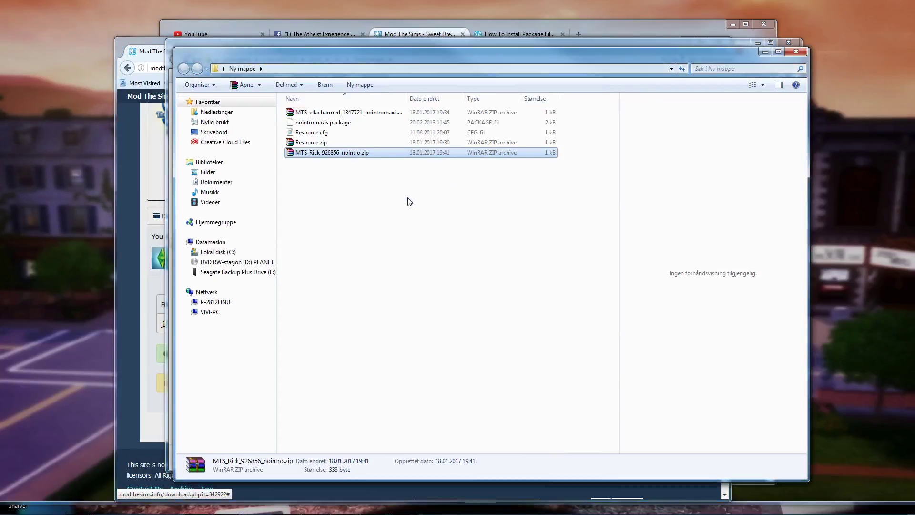
left_click_drag(437, 58, 914, 82)
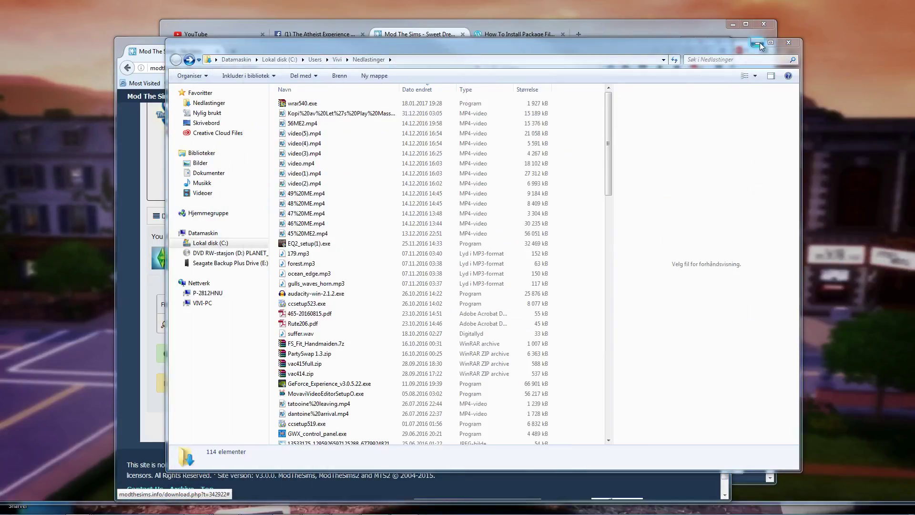
left_click(793, 44)
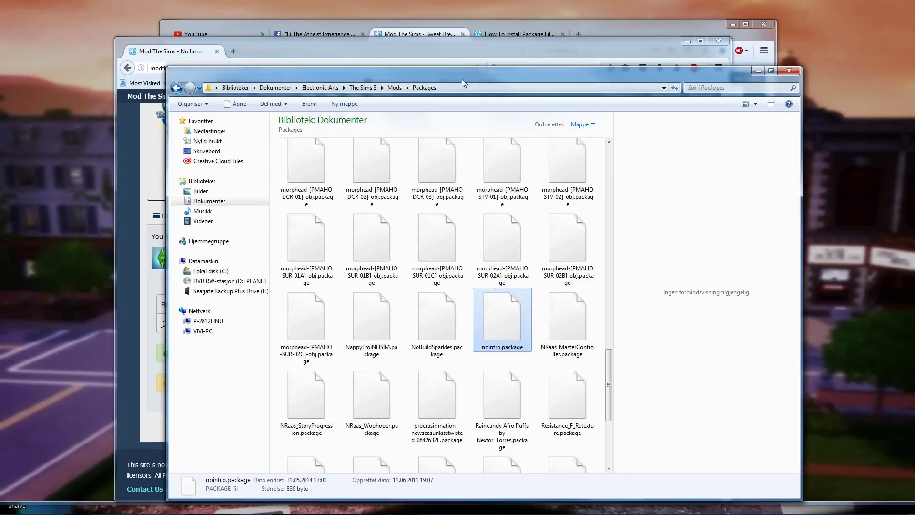
left_click(394, 87)
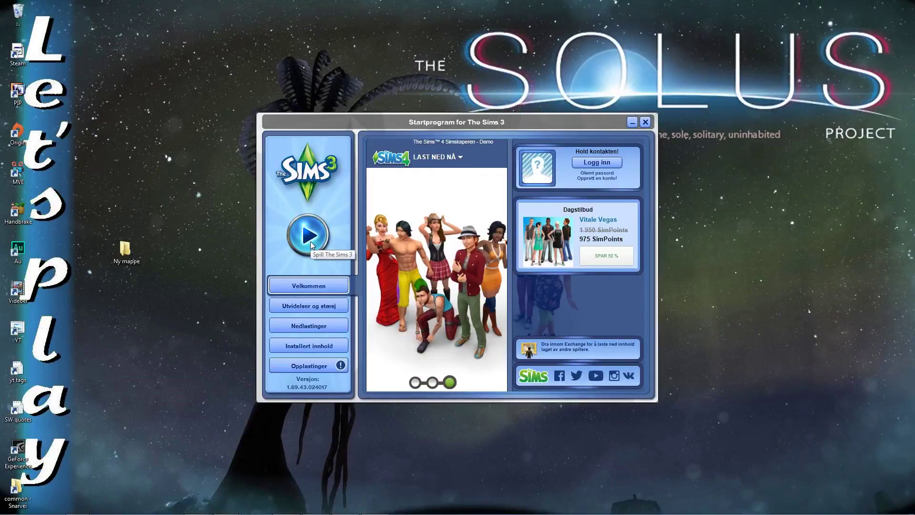
- Switch to The Sims 3 launcher and start the game
left_click(311, 241)
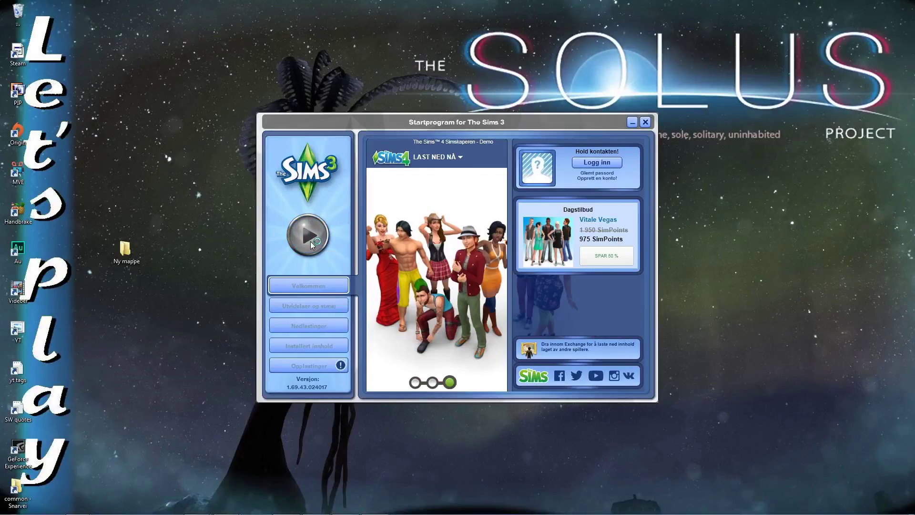